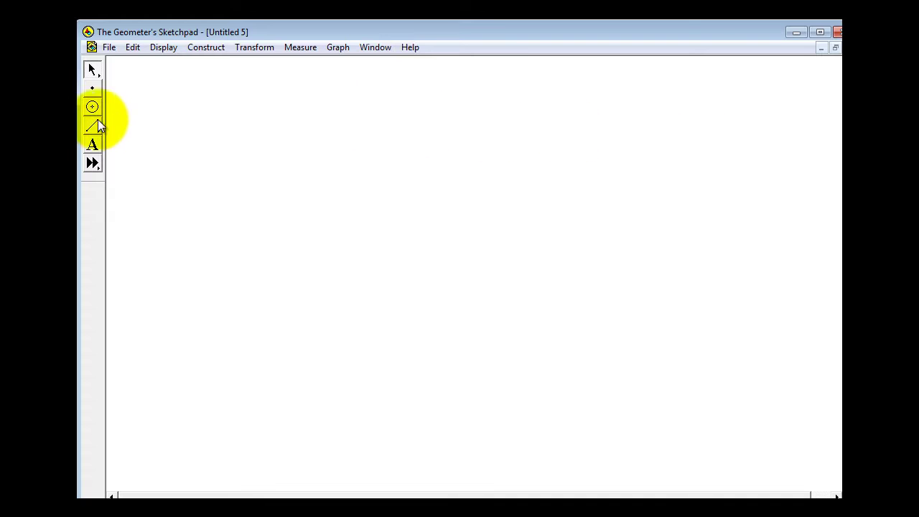
# Switch the straightedge tool from segment to the Ray tool
pyautogui.click(91, 126)
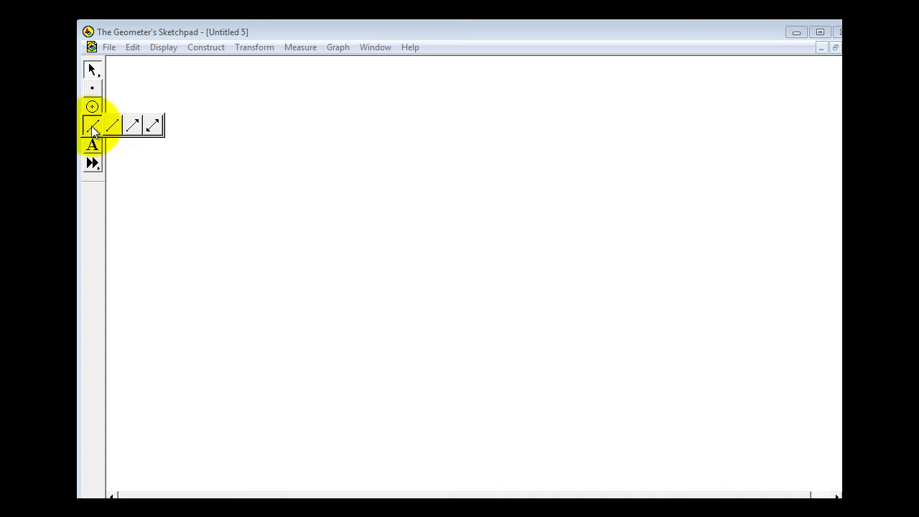
pyautogui.moveTo(91, 125); pyautogui.dragTo(132, 126)
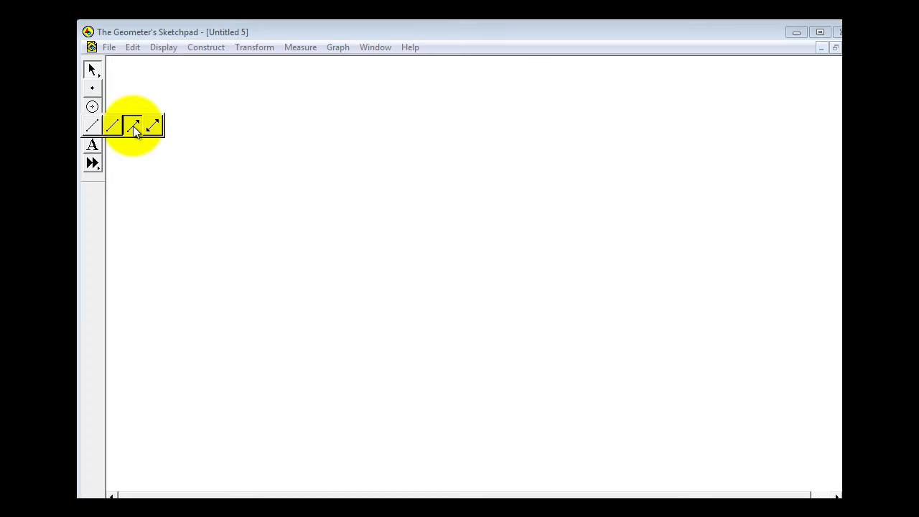
pyautogui.moveTo(133, 126); pyautogui.dragTo(133, 126)
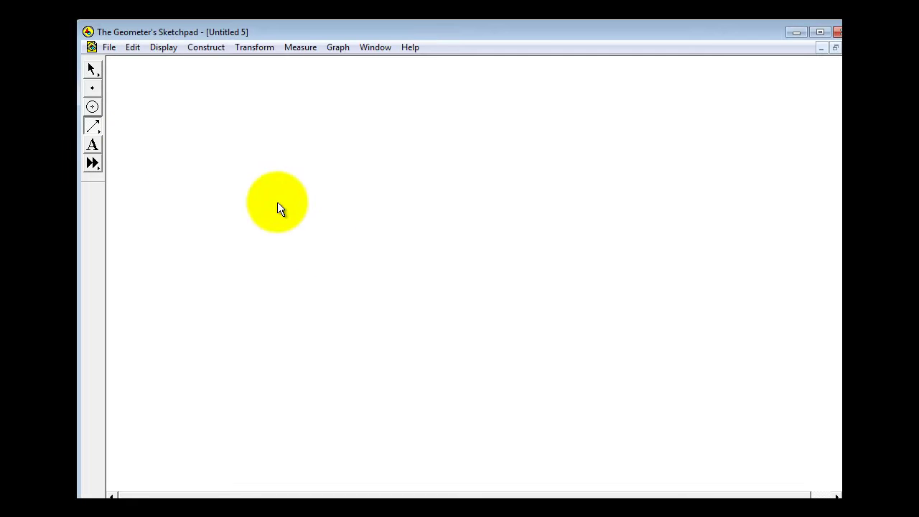
# Draw two rays from a shared vertex left of centre, one heading down-right and one up-right
pyautogui.click(363, 254)
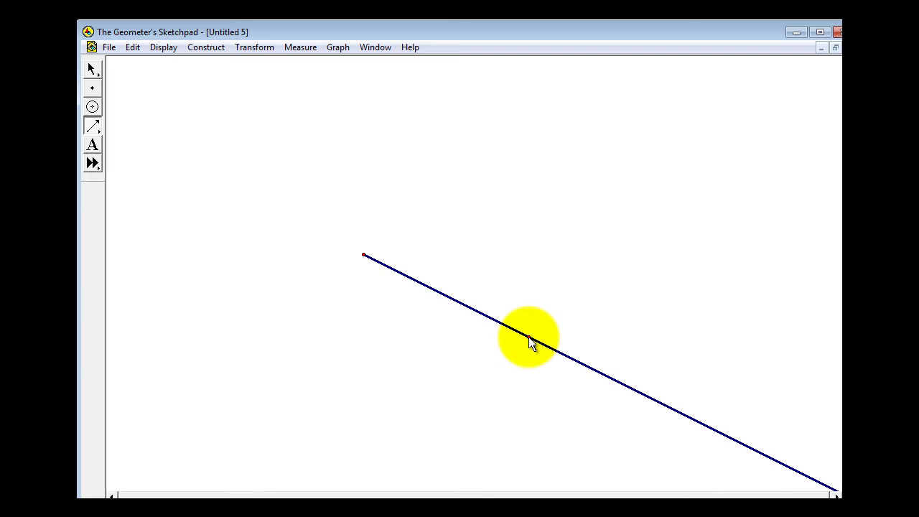
pyautogui.click(529, 337)
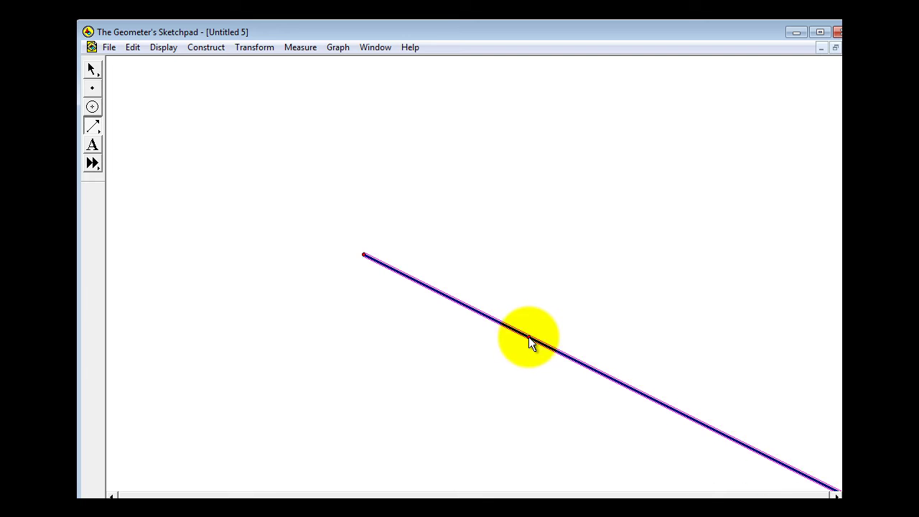
pyautogui.click(364, 255)
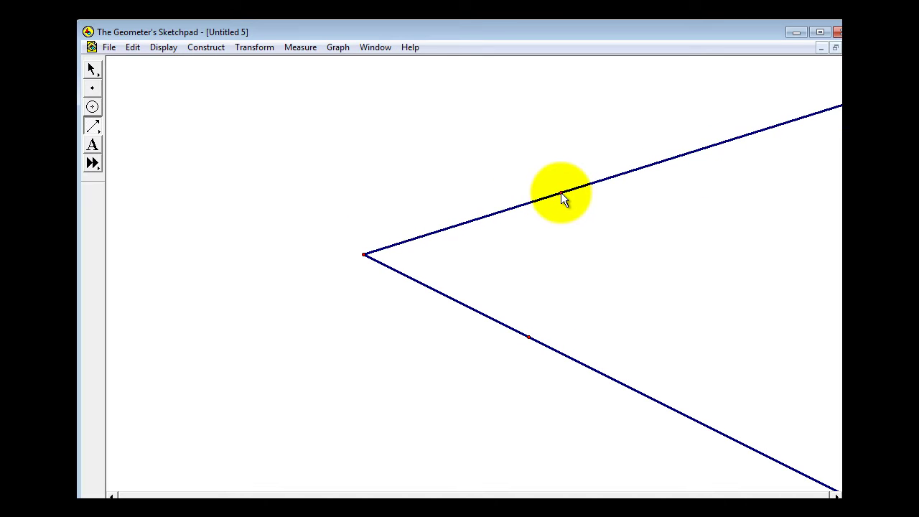
pyautogui.click(560, 193)
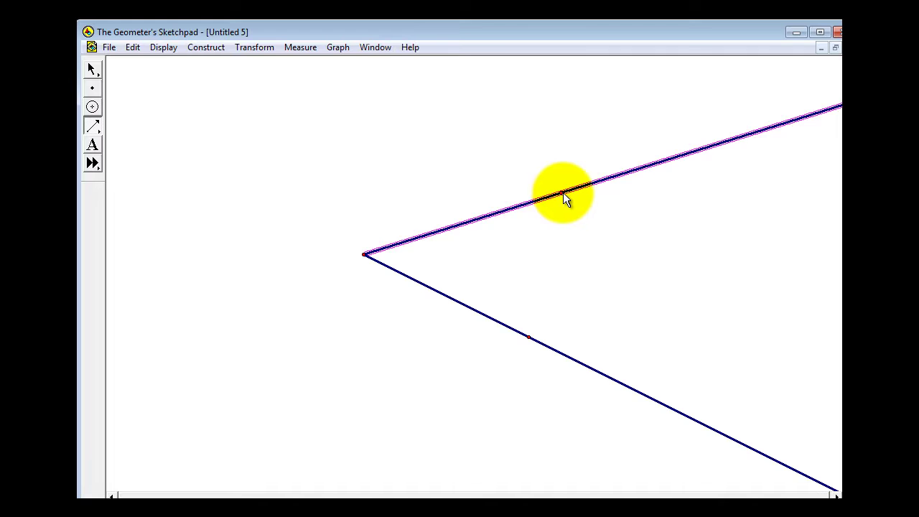
pyautogui.click(91, 68)
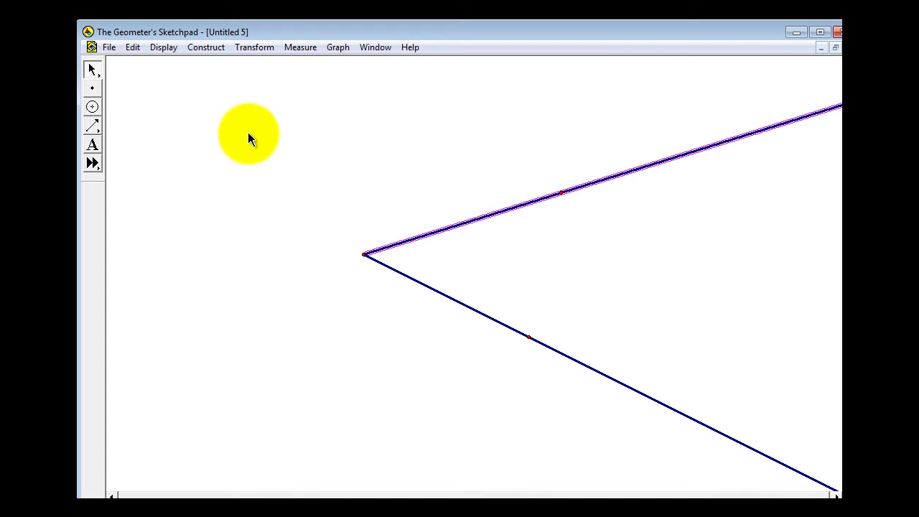
# Draw a circle centred at the rays' vertex that reaches a point on the lower ray
pyautogui.click(253, 143)
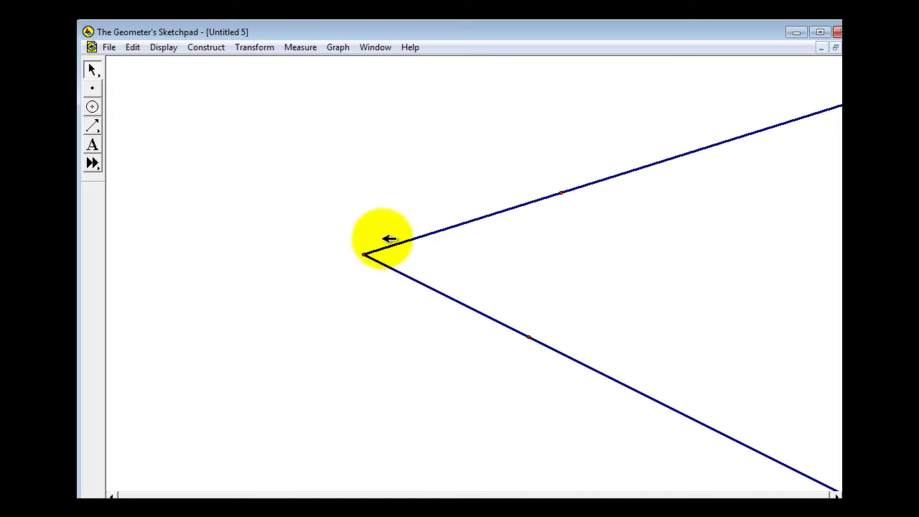
pyautogui.click(93, 107)
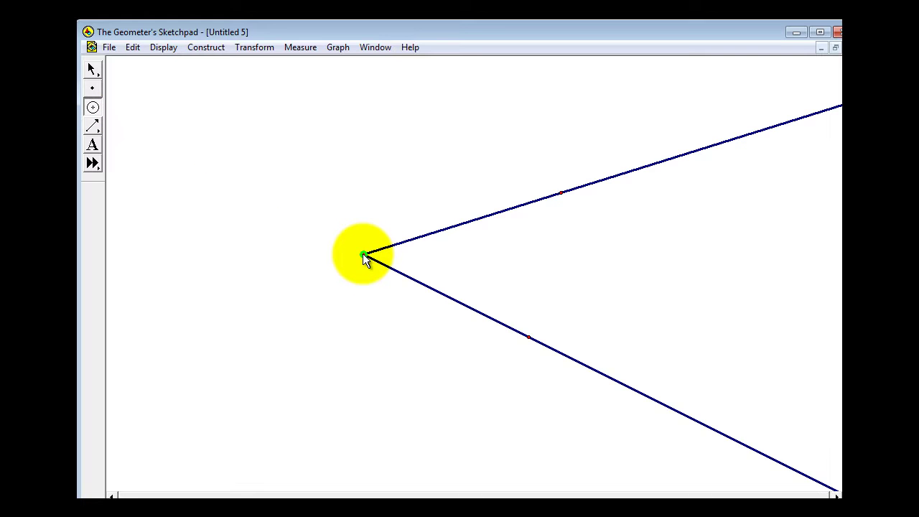
pyautogui.moveTo(362, 253); pyautogui.dragTo(436, 262)
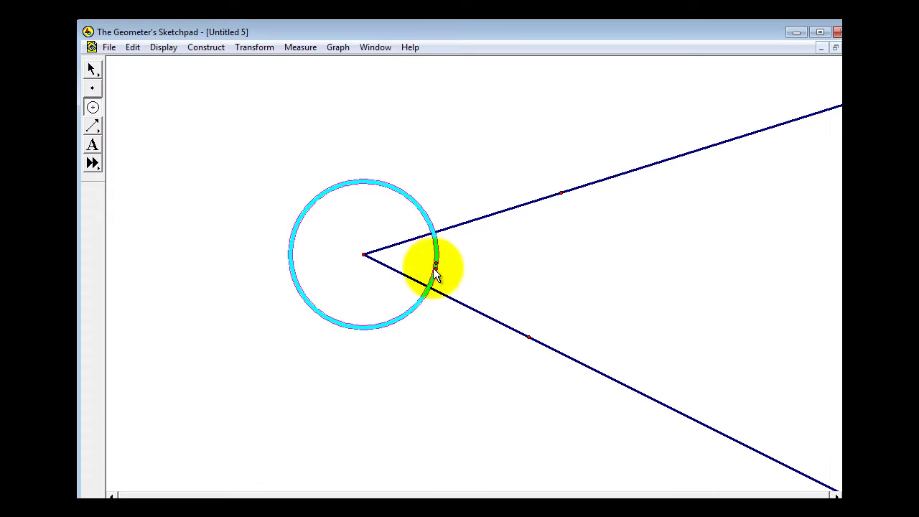
# Make the circle around the vertex bright green
pyautogui.rightClick(435, 270)
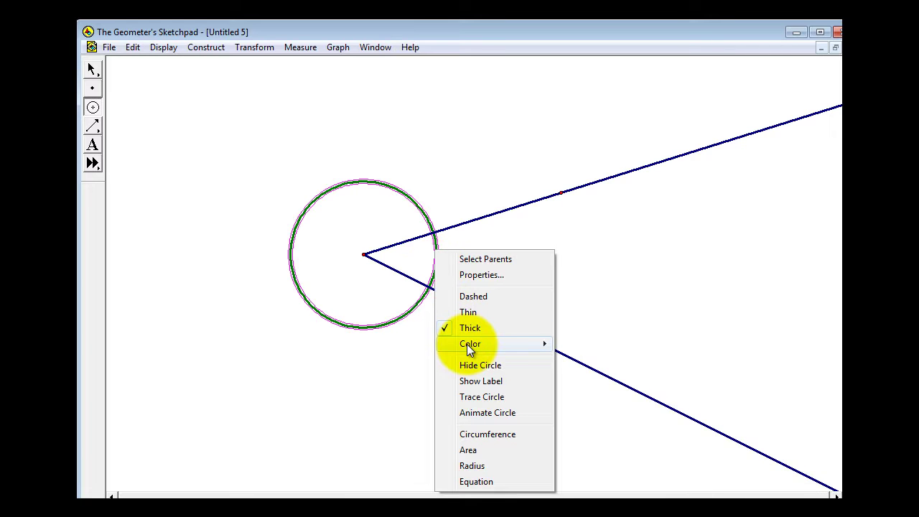
pyautogui.moveTo(467, 344)
pyautogui.click(404, 210)
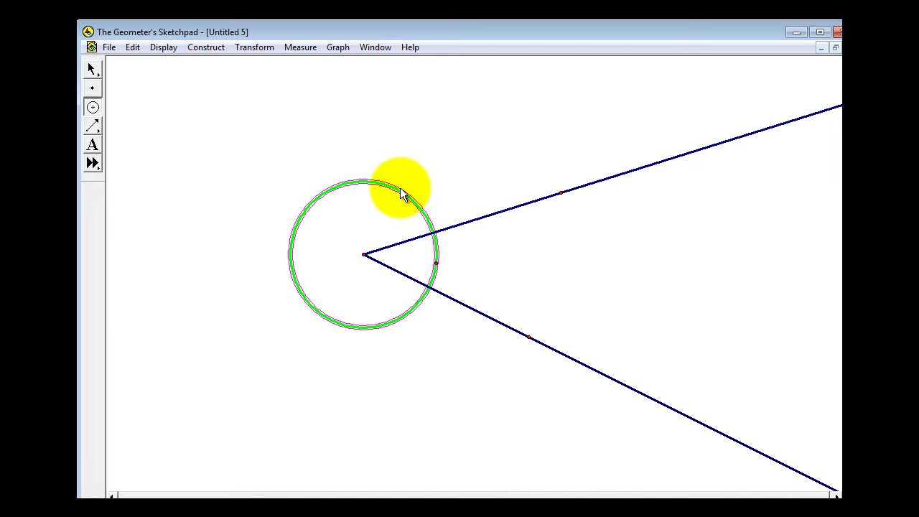
pyautogui.click(91, 70)
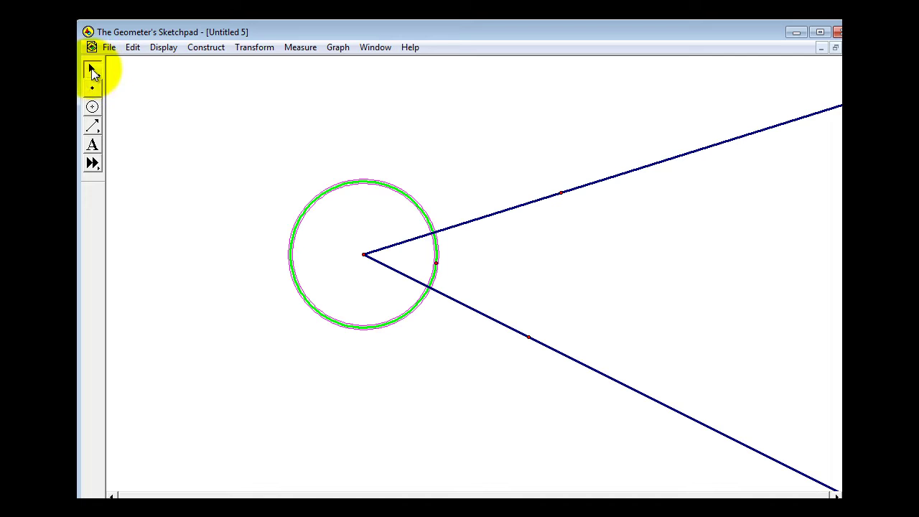
# Construct the intersection point of the green circle and the upper ray
pyautogui.click(481, 219)
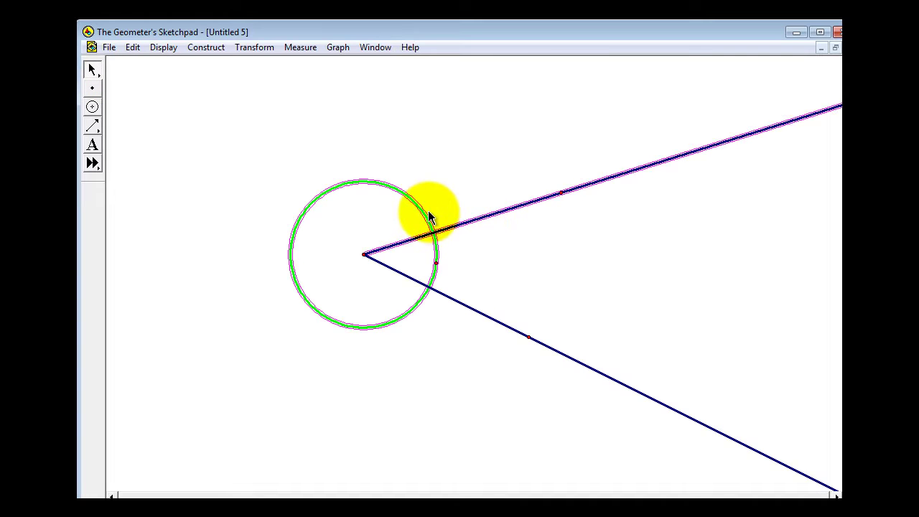
pyautogui.click(210, 47)
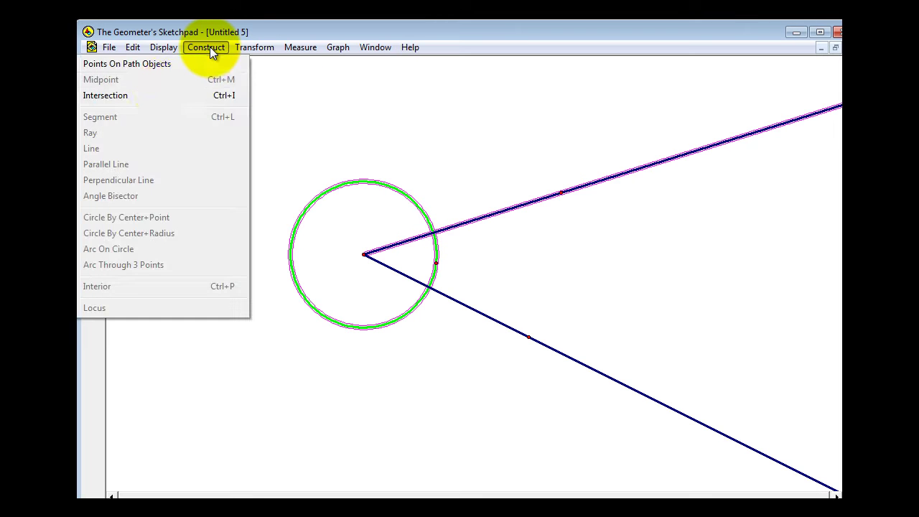
pyautogui.click(155, 95)
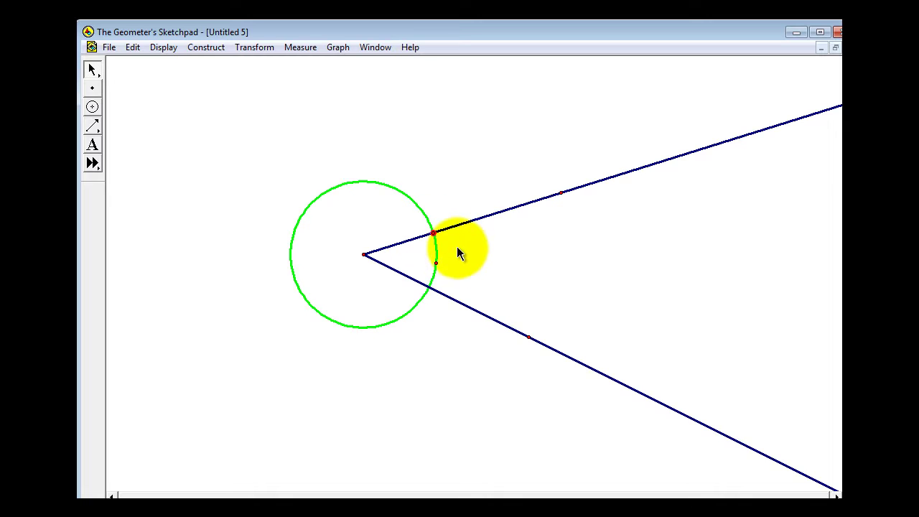
# Construct the intersection point of the green circle and the lower ray
pyautogui.click(489, 138)
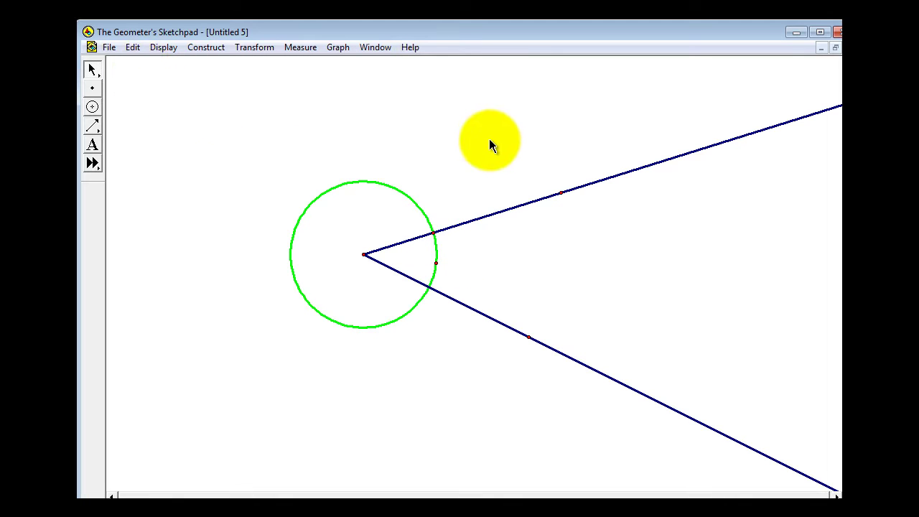
pyautogui.click(386, 324)
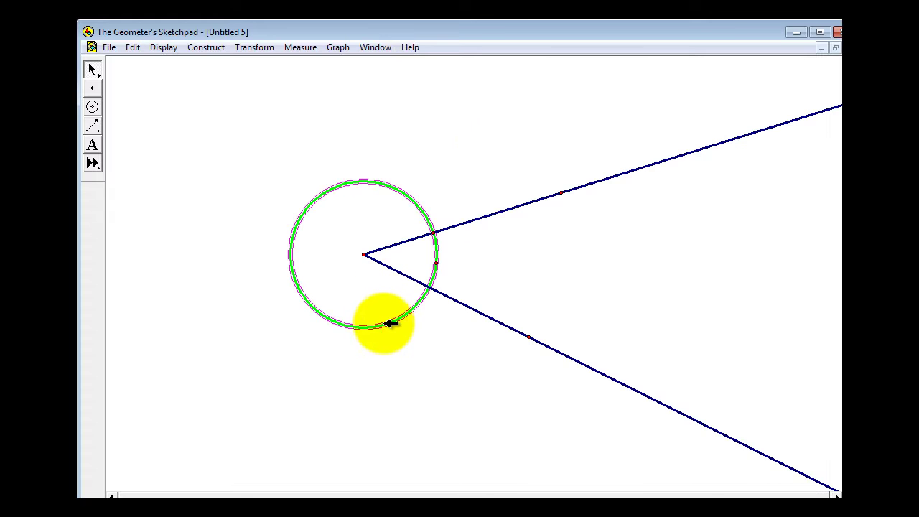
pyautogui.click(488, 315)
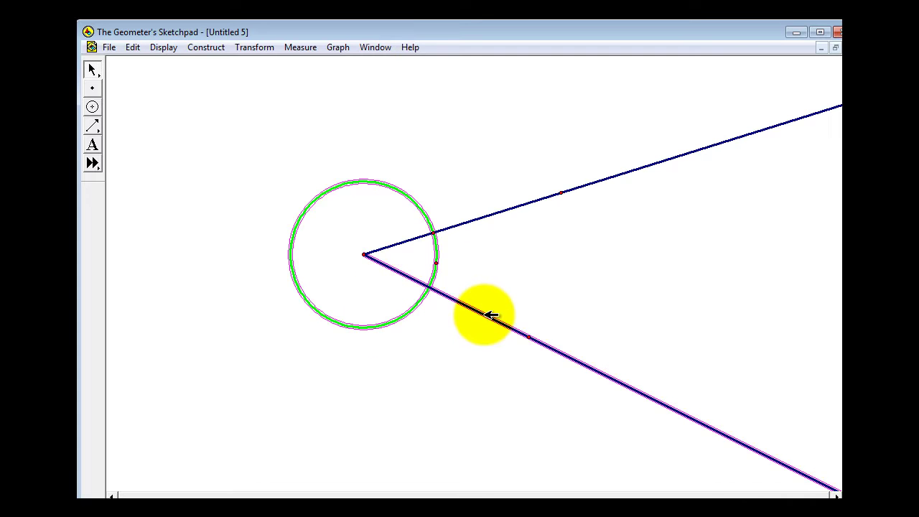
pyautogui.click(199, 49)
pyautogui.moveTo(163, 48)
pyautogui.moveTo(199, 47)
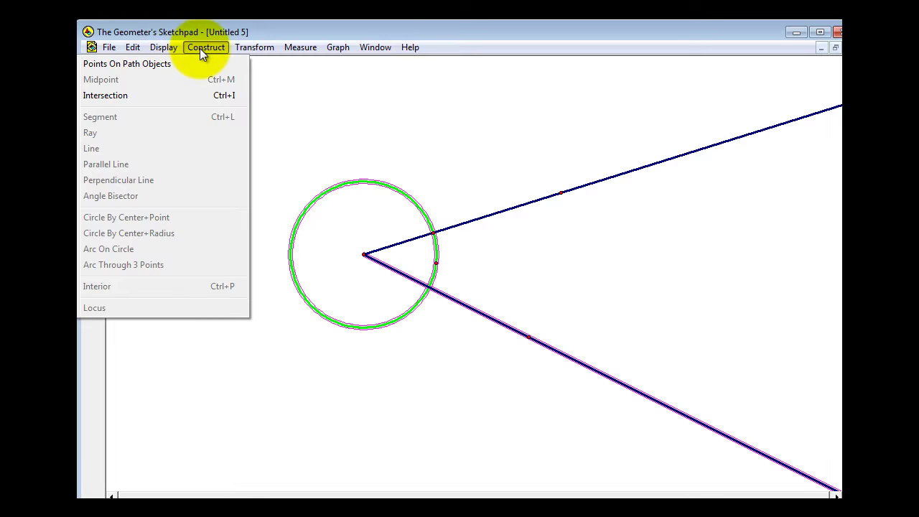
pyautogui.click(196, 99)
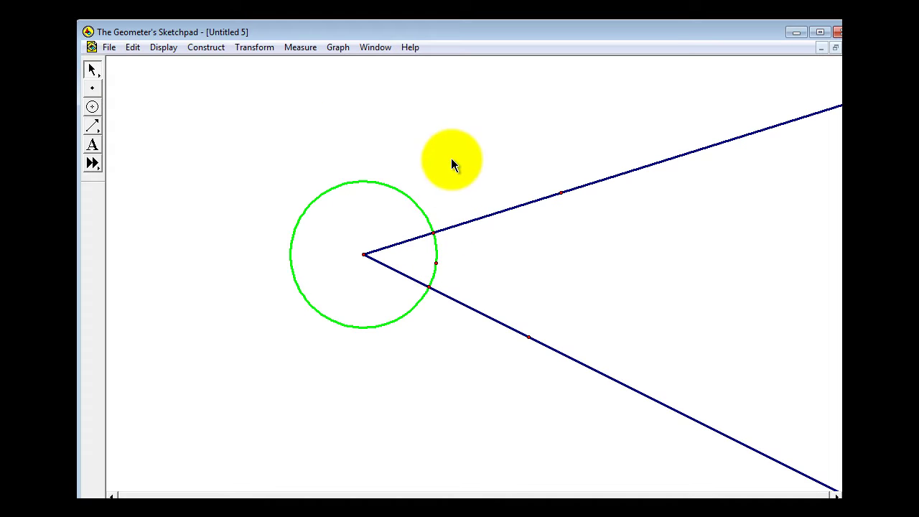
# Draw a thin small circle centred at the upper ray's intersection point
pyautogui.click(93, 107)
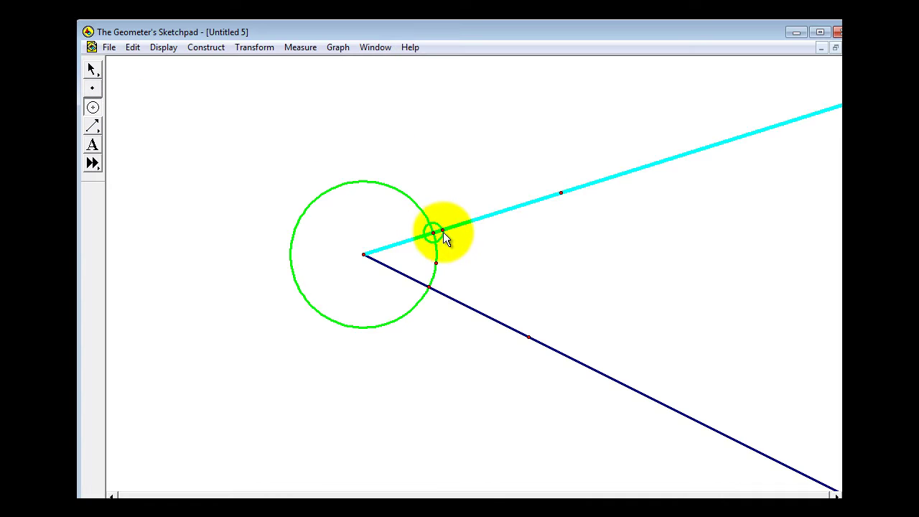
pyautogui.moveTo(434, 233); pyautogui.dragTo(480, 243)
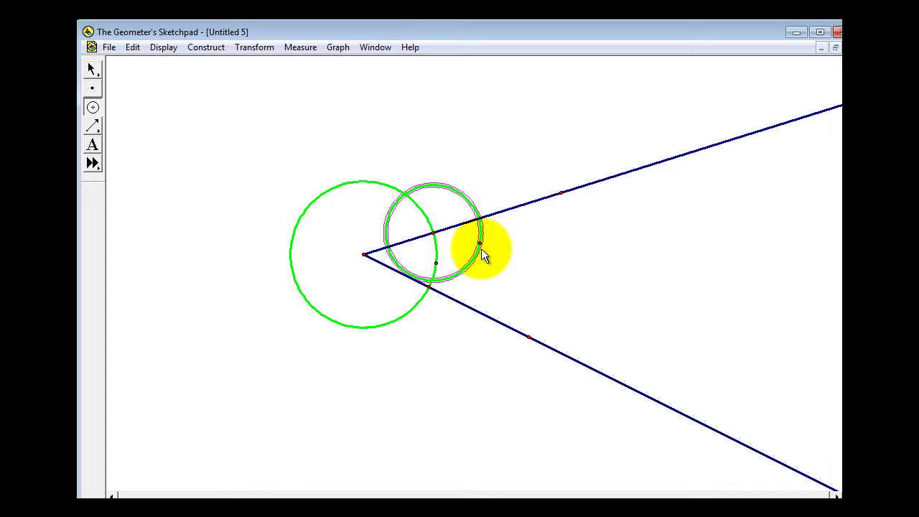
pyautogui.rightClick(479, 257)
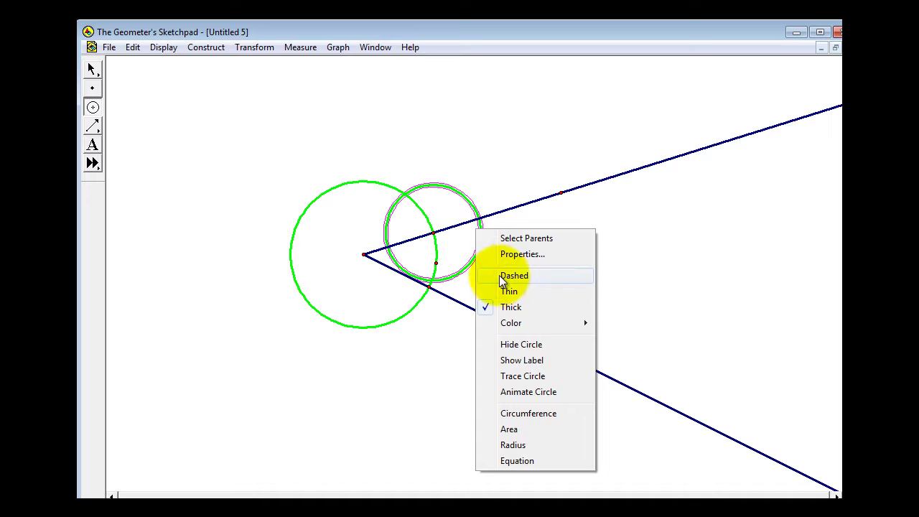
pyautogui.click(508, 290)
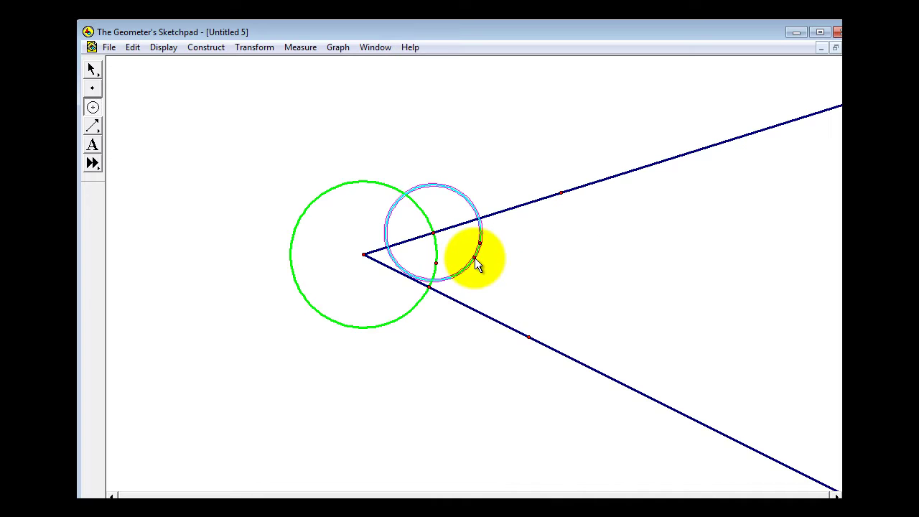
pyautogui.rightClick(476, 260)
pyautogui.moveTo(510, 329)
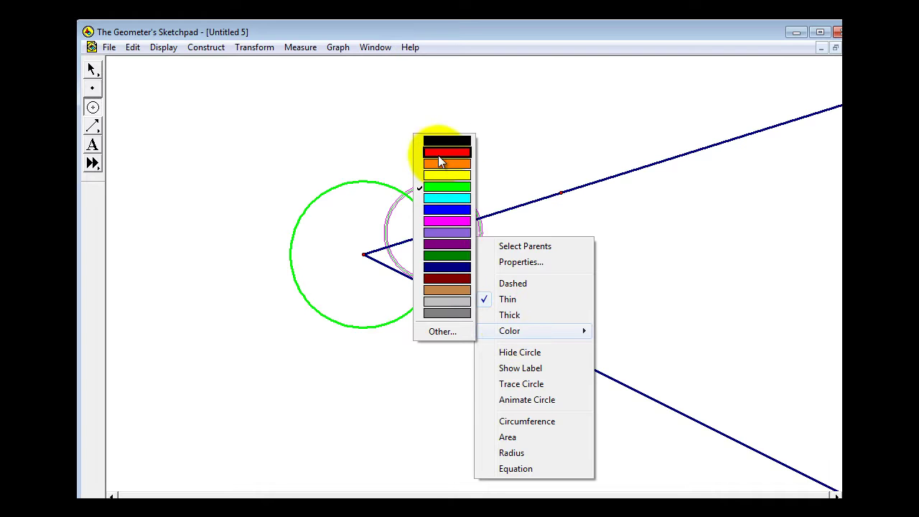
# Colour the small circle red and measure its radius, 1.76 cm
pyautogui.click(439, 153)
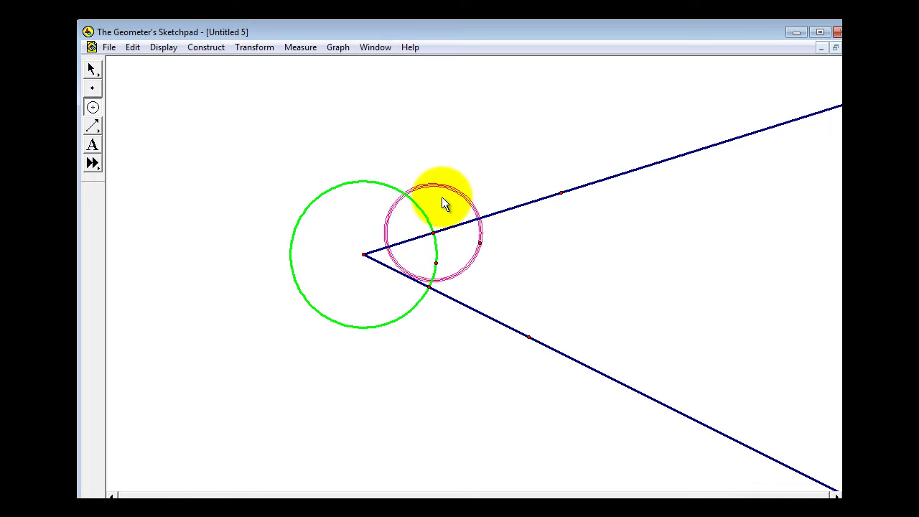
pyautogui.click(301, 47)
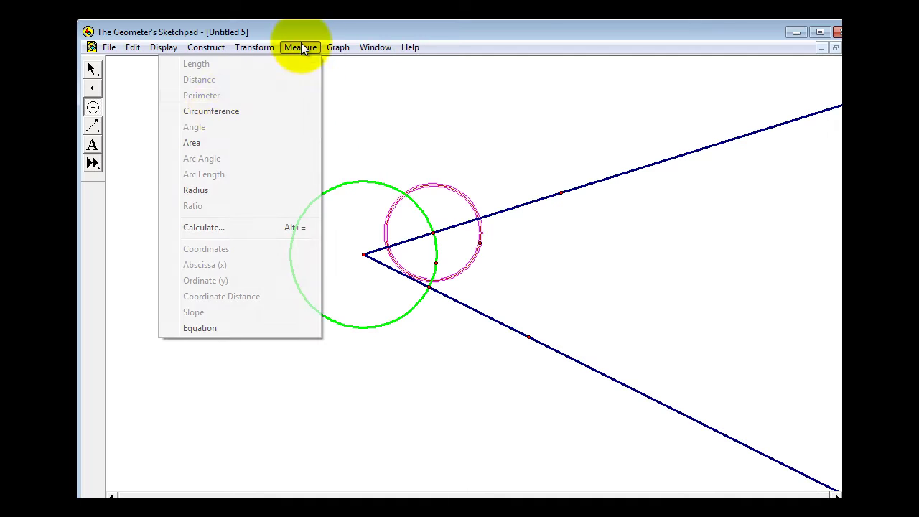
pyautogui.click(196, 190)
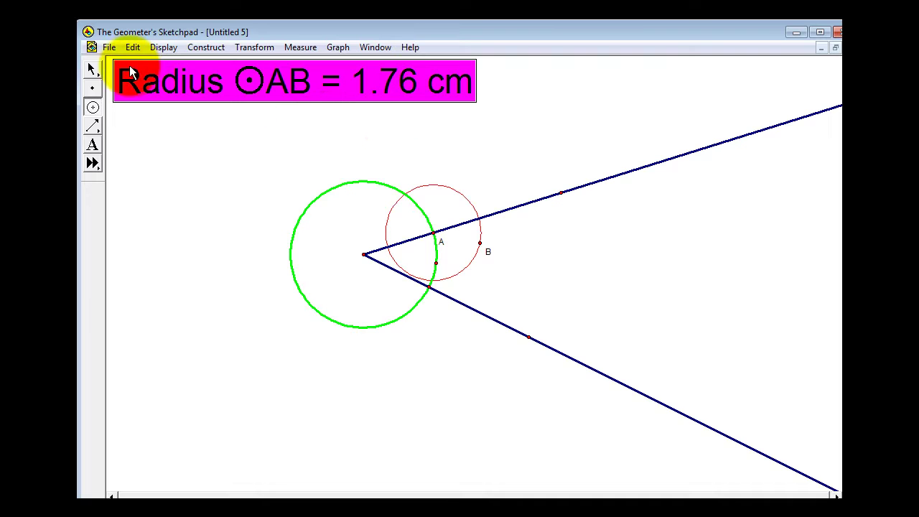
pyautogui.click(93, 69)
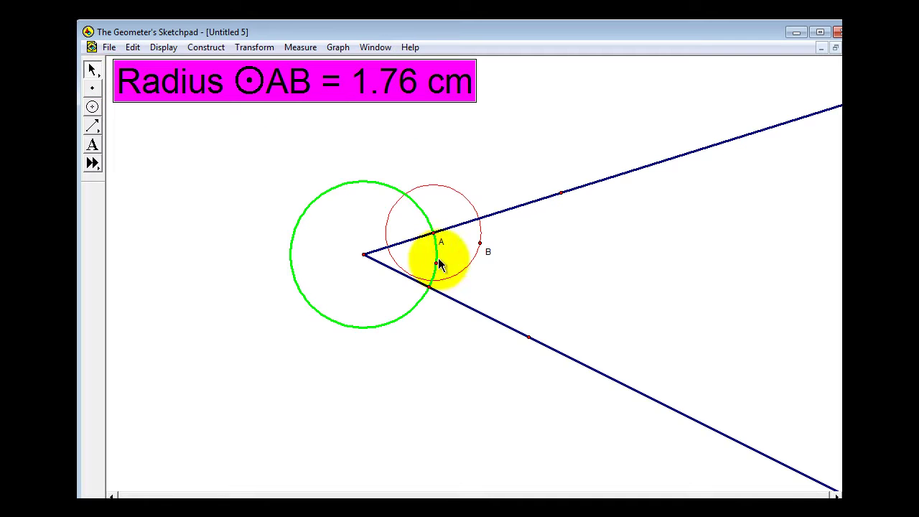
pyautogui.click(393, 74)
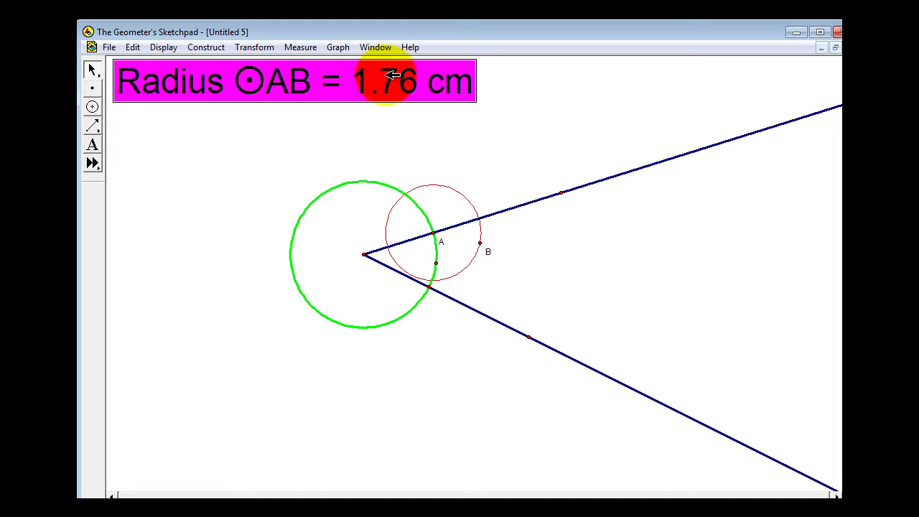
# Construct an equal-radius circle centred on the lower ray's intersection point
pyautogui.click(428, 286)
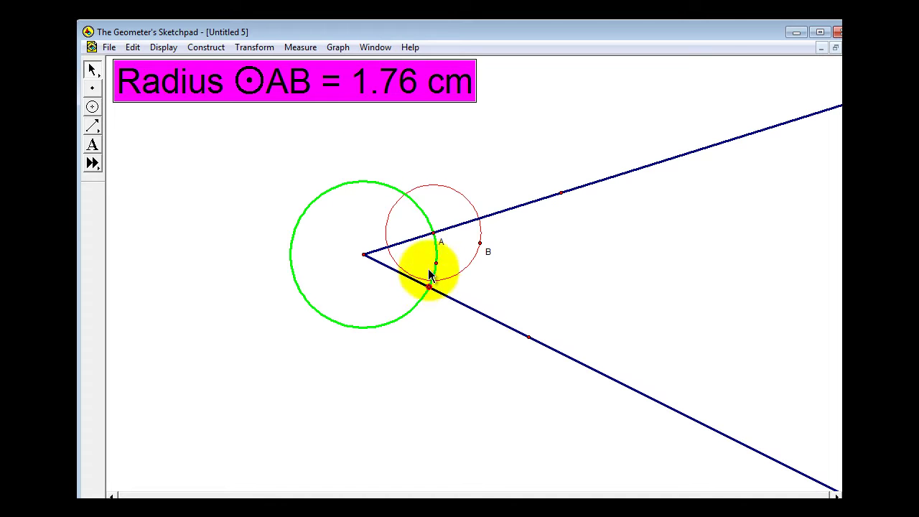
pyautogui.click(208, 47)
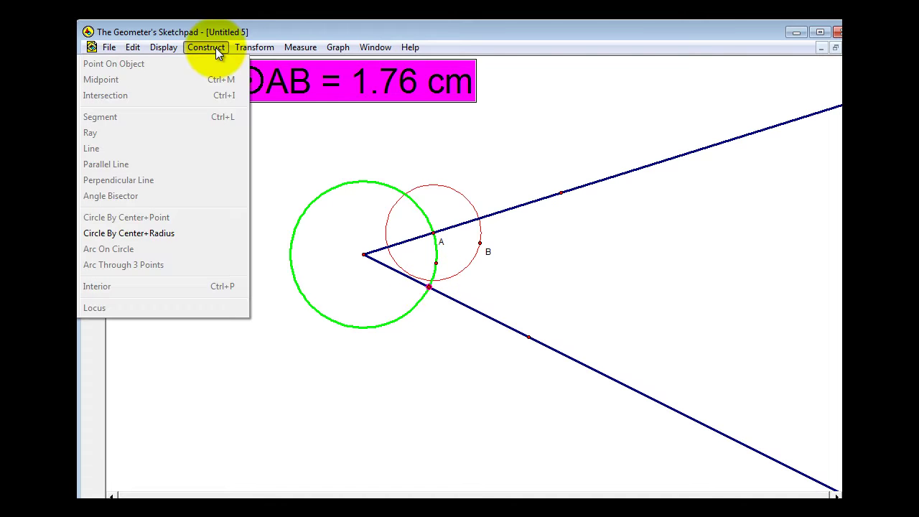
pyautogui.click(136, 232)
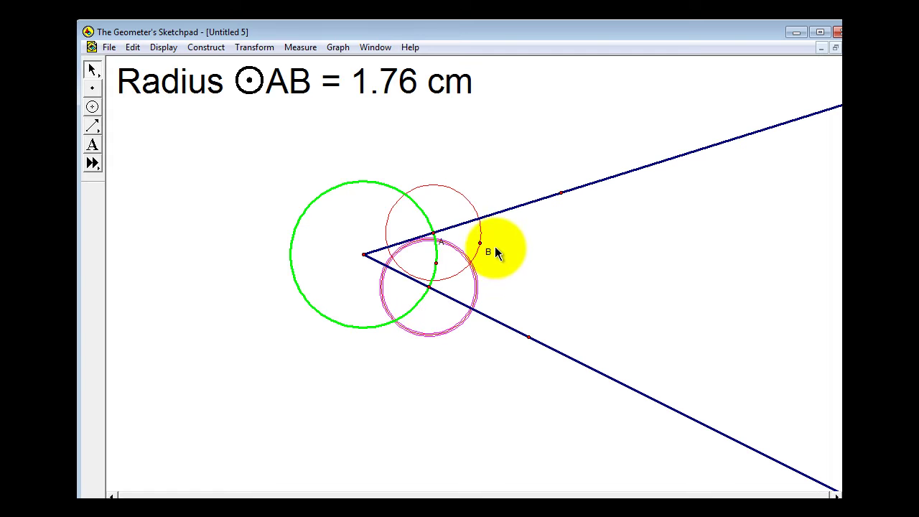
# Mark the intersection points of the two small red circles
pyautogui.click(471, 198)
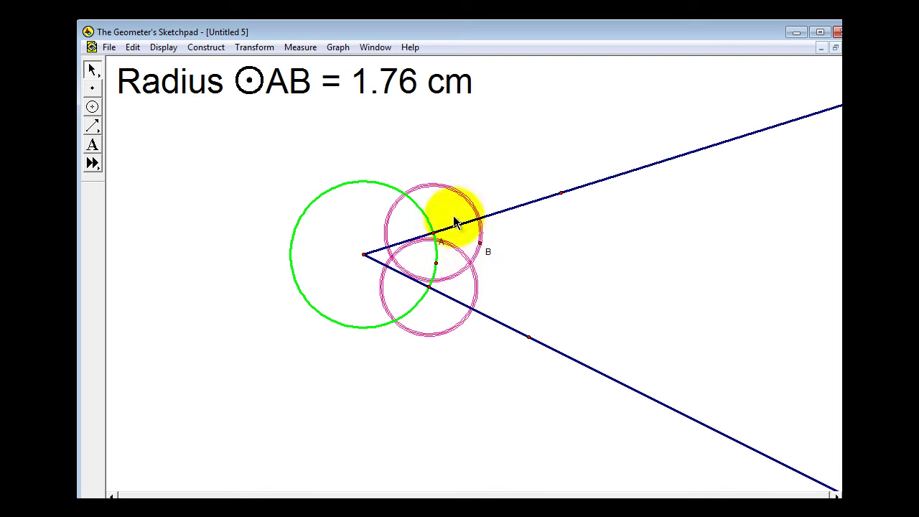
pyautogui.click(206, 48)
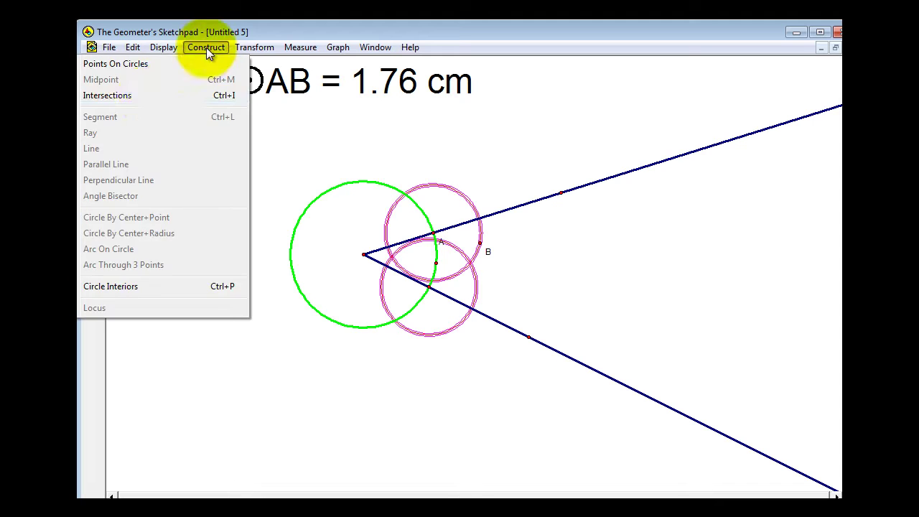
pyautogui.click(148, 96)
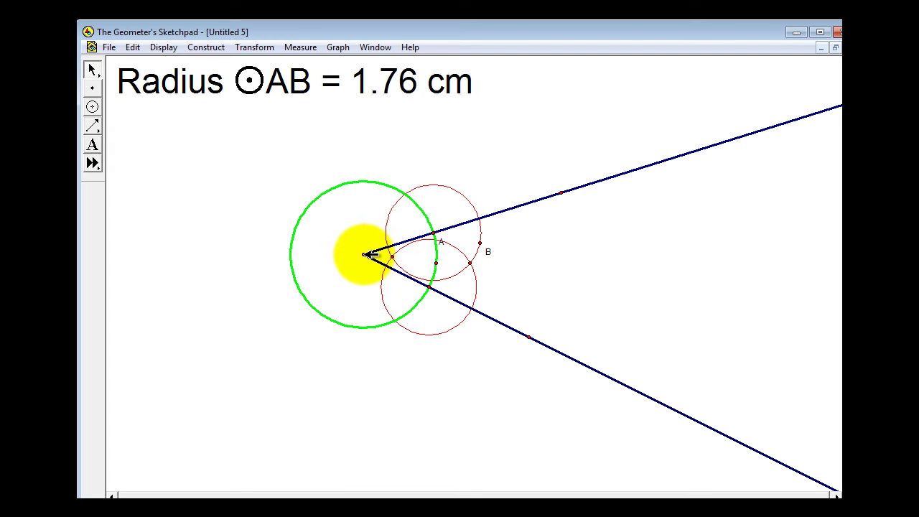
# Construct a ray from the vertex through the red circles' intersection near B
pyautogui.click(470, 263)
pyautogui.click(204, 49)
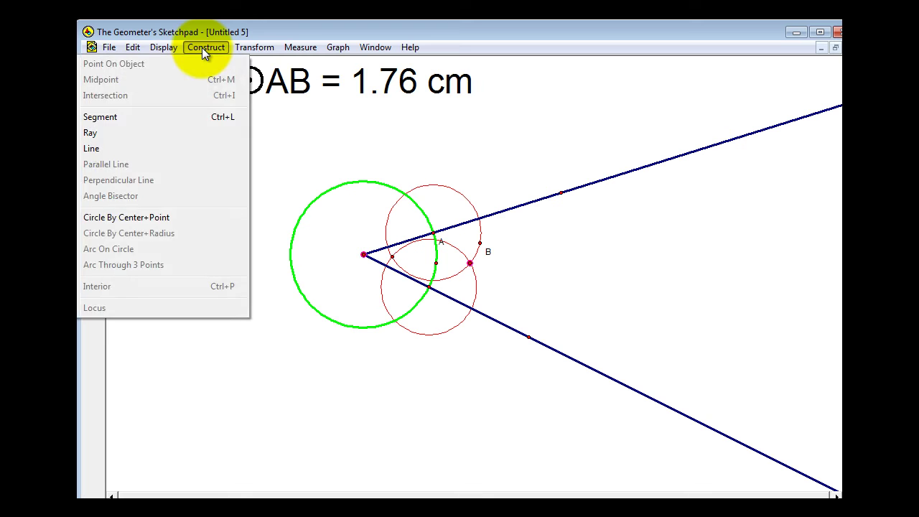
pyautogui.moveTo(164, 48)
pyautogui.moveTo(203, 48)
pyautogui.click(191, 137)
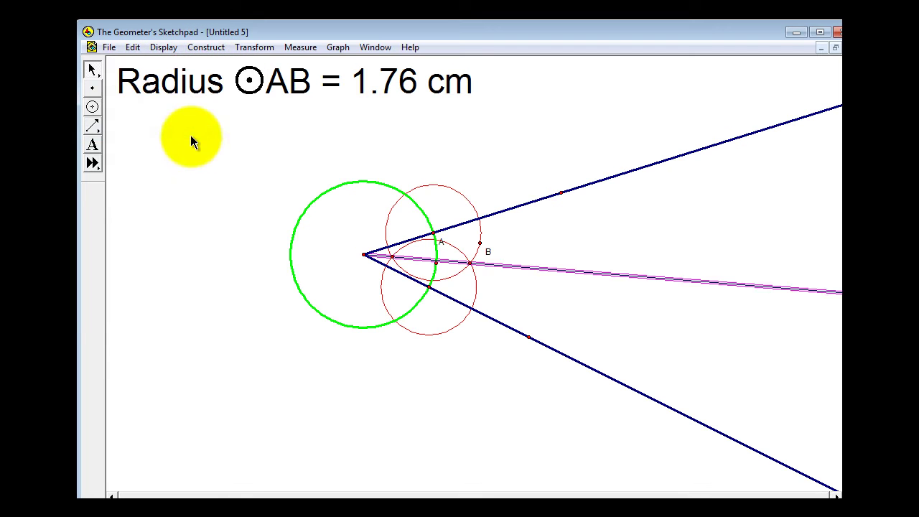
# Make the bisecting ray cyan and thick
pyautogui.rightClick(535, 267)
pyautogui.moveTo(558, 339)
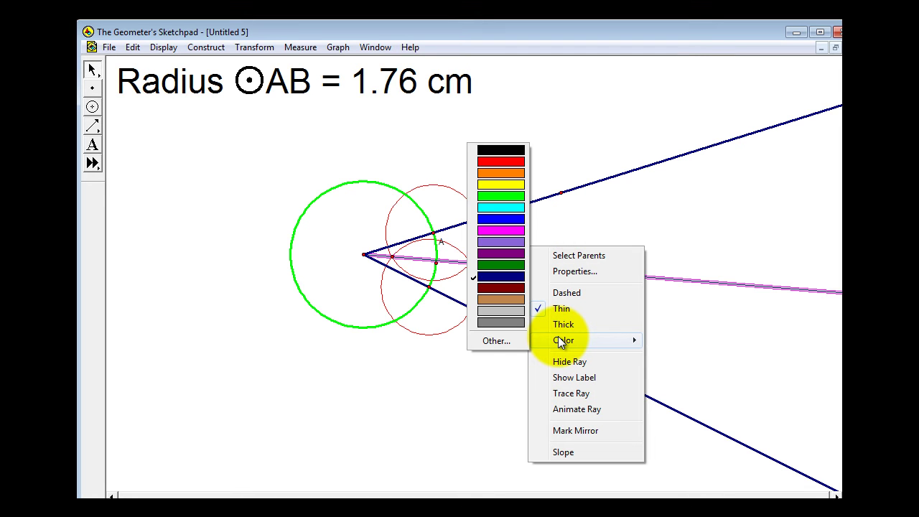
pyautogui.click(489, 208)
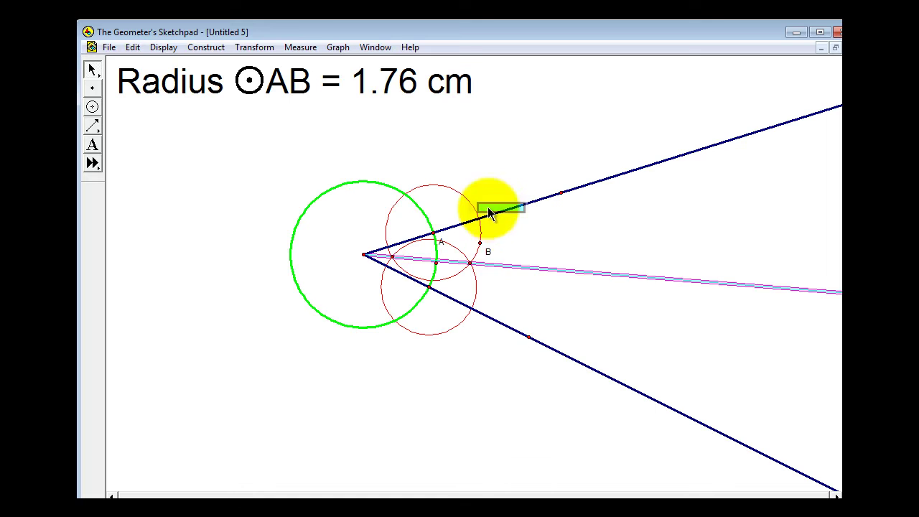
pyautogui.rightClick(564, 269)
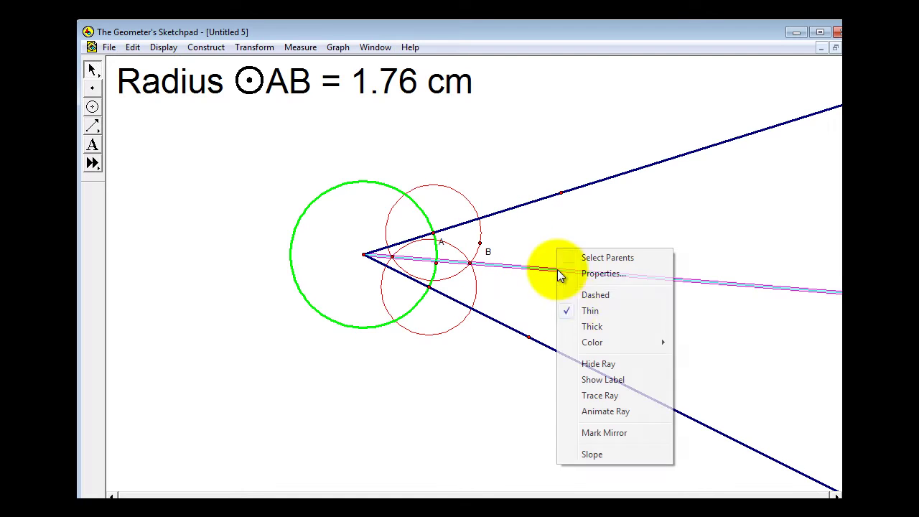
pyautogui.click(586, 327)
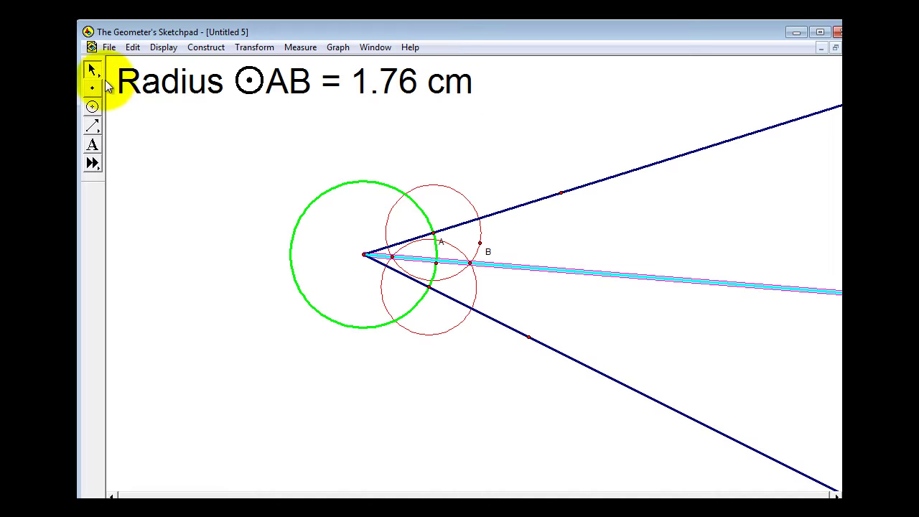
# Measure angle ACD between the upper ray and the bisector
pyautogui.click(180, 153)
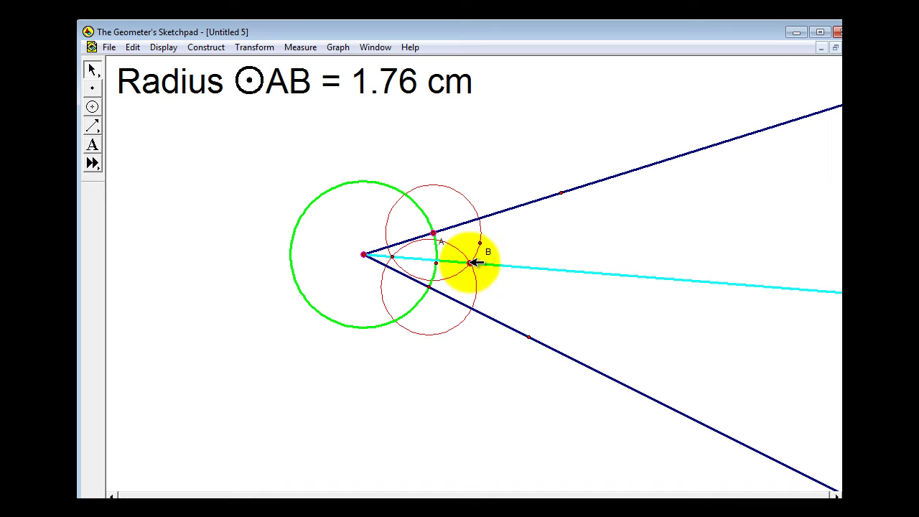
pyautogui.click(300, 47)
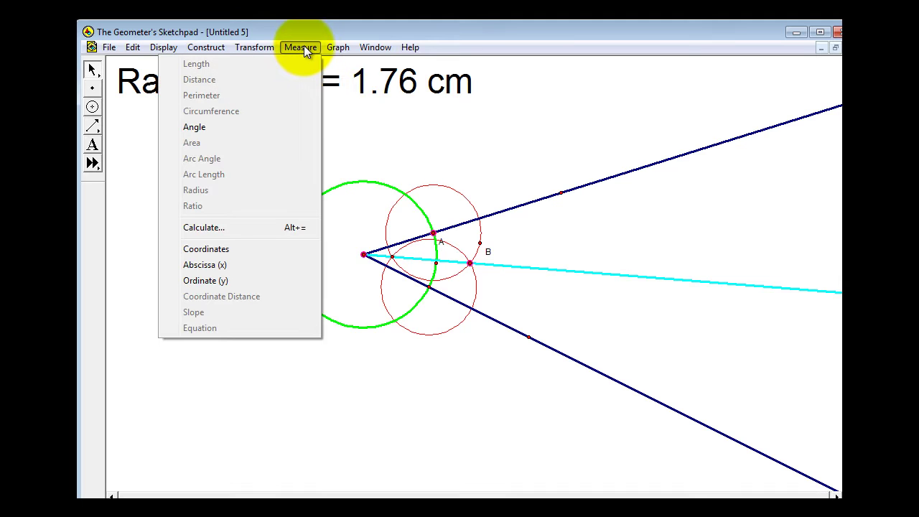
pyautogui.click(220, 127)
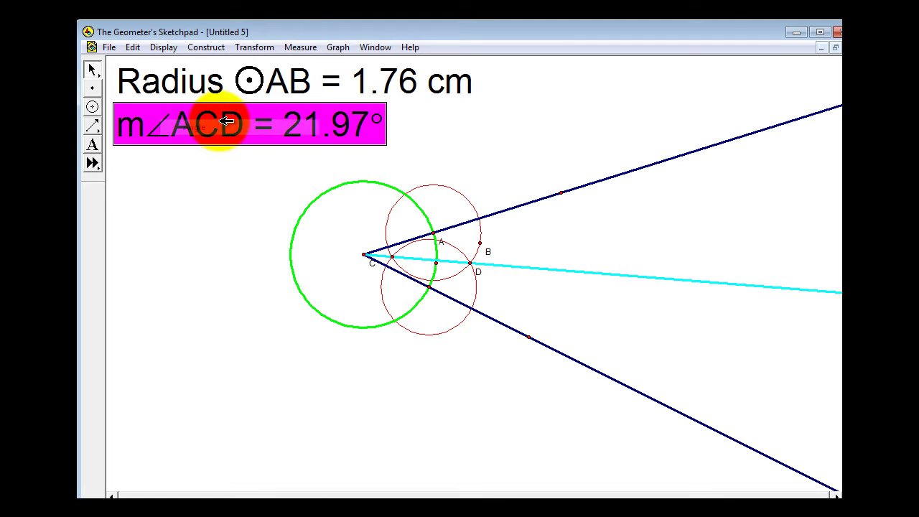
pyautogui.click(148, 192)
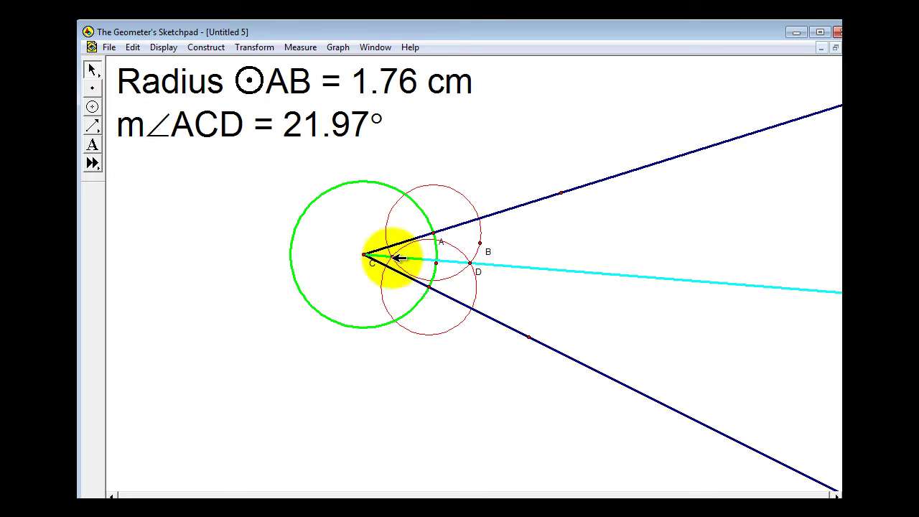
# Measure angle DCE from points D, C and E, matching angle ACD
pyautogui.click(472, 263)
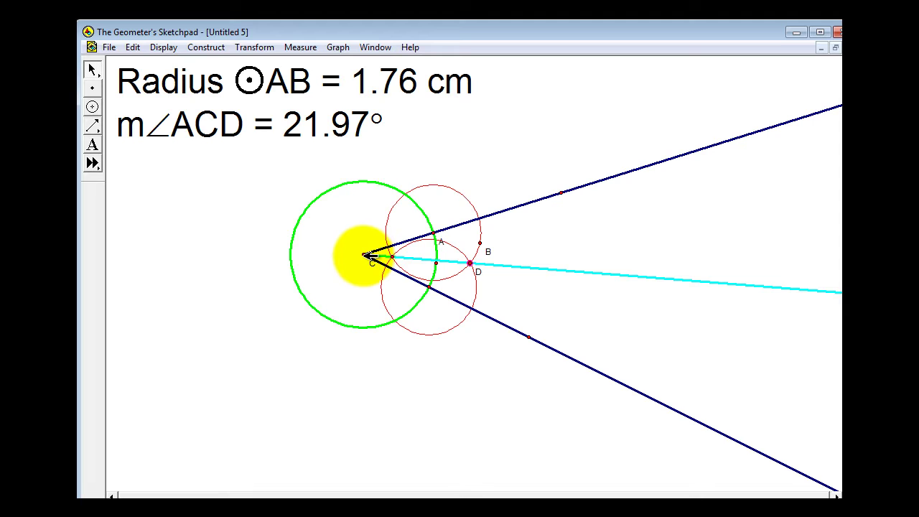
pyautogui.click(364, 255)
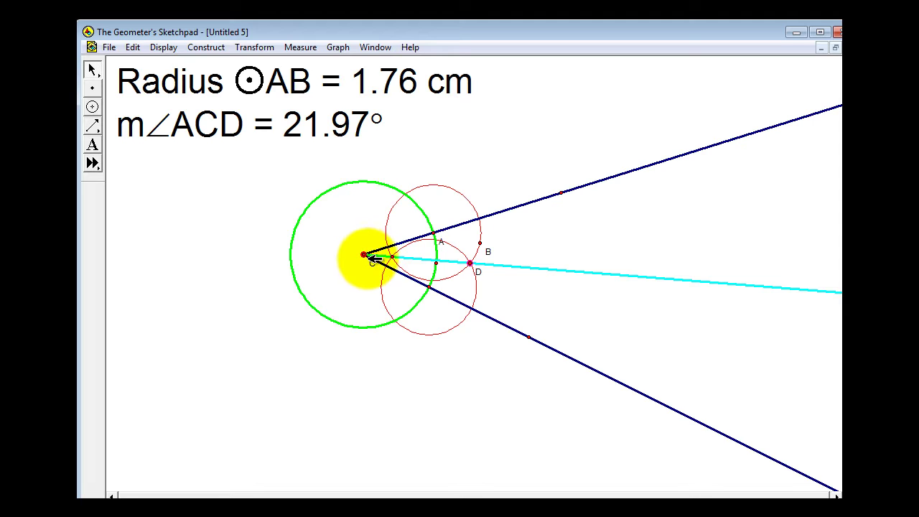
pyautogui.click(430, 286)
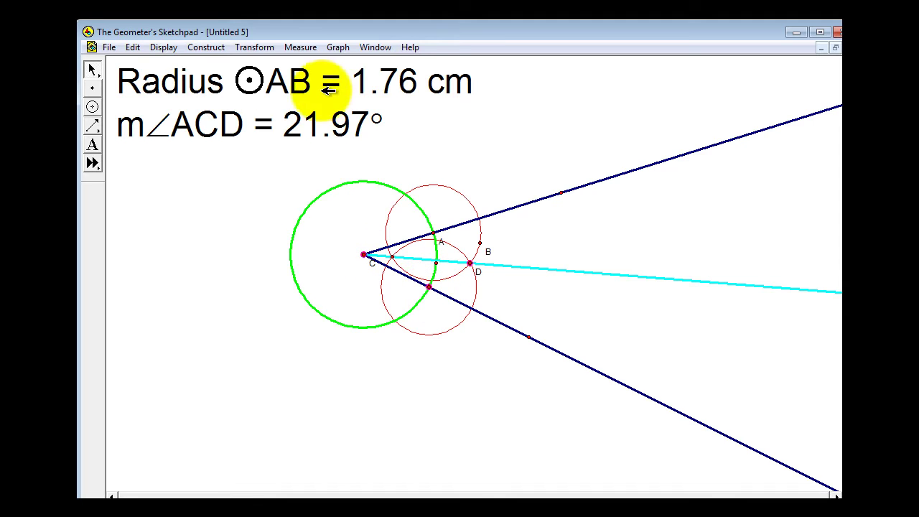
pyautogui.click(300, 48)
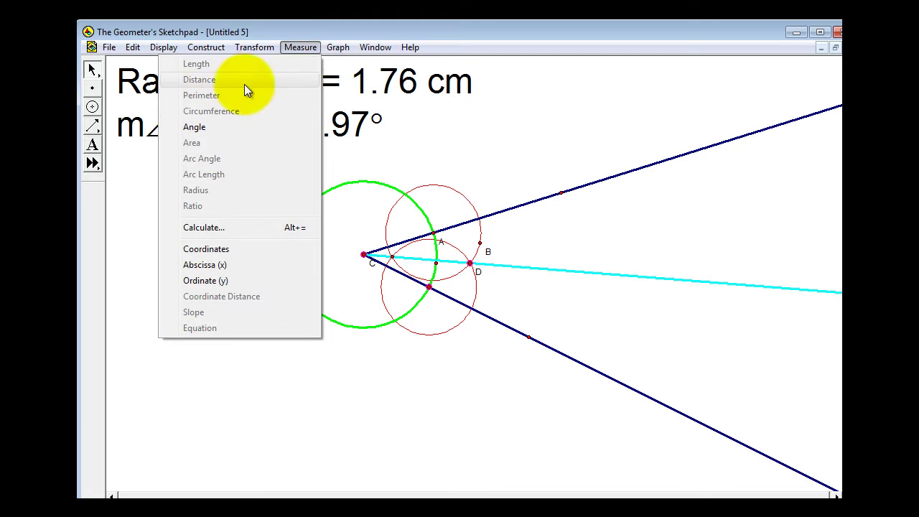
pyautogui.click(194, 127)
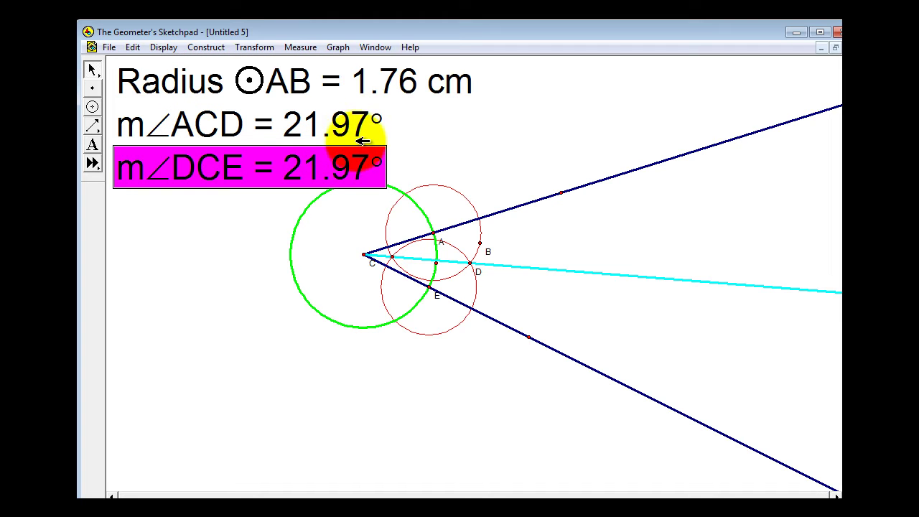